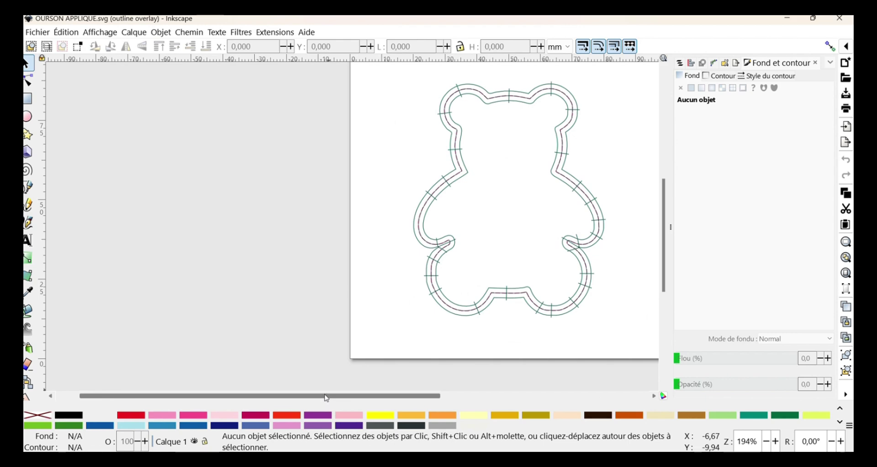
Look over the whole teddy bear appliqué outline, from the ears down to the feet.
drag(325, 396, 390, 396)
scroll(399, 304, up, 3)
scroll(399, 291, up, 3)
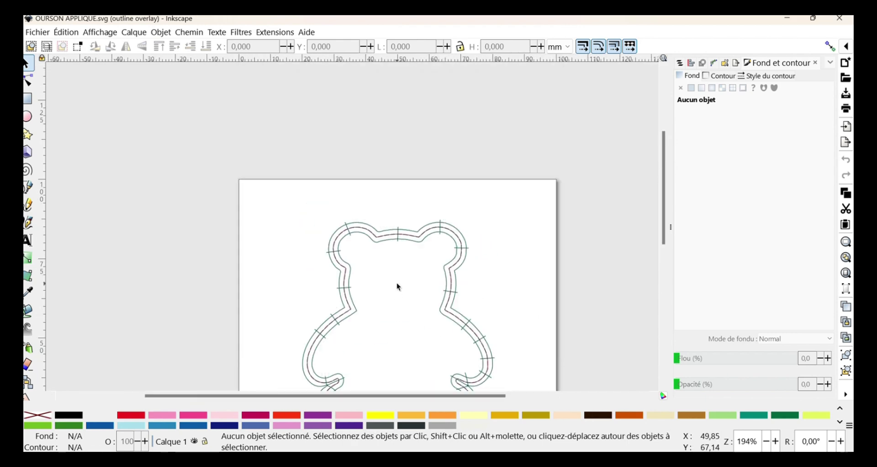
scroll(398, 287, down, 7)
scroll(398, 287, up, 4)
scroll(399, 287, up, 3)
scroll(398, 287, down, 5)
scroll(398, 287, up, 4)
scroll(398, 287, down, 2)
scroll(398, 286, down, 3)
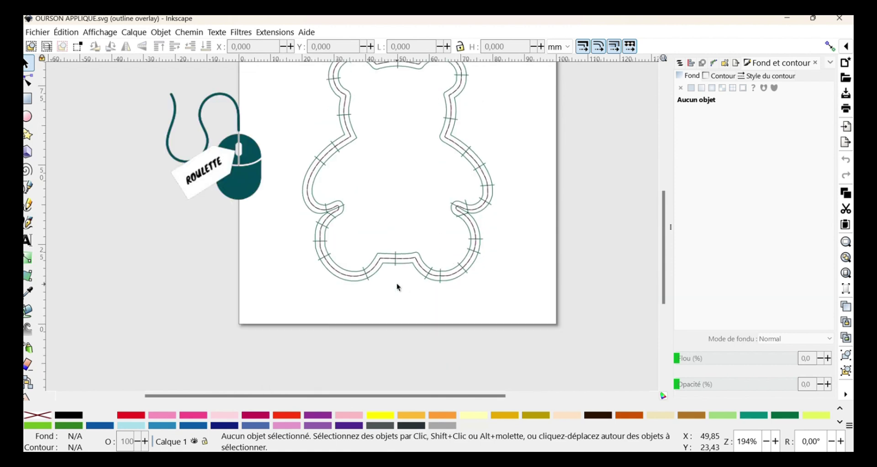
scroll(398, 287, up, 7)
scroll(397, 287, down, 6)
Examine the stitch lines and cross marks around the bear's arm and leg up close.
key(ctrl)
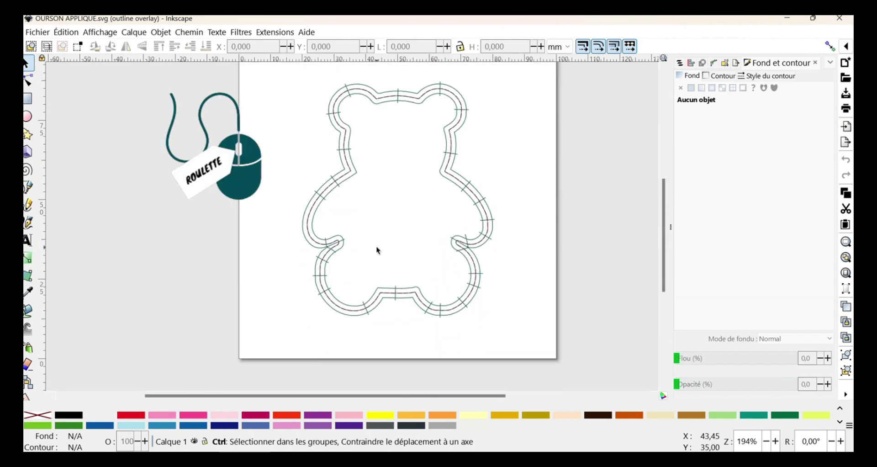
key(ctrl)
key(ctrl)
scroll(329, 271, up, 1)
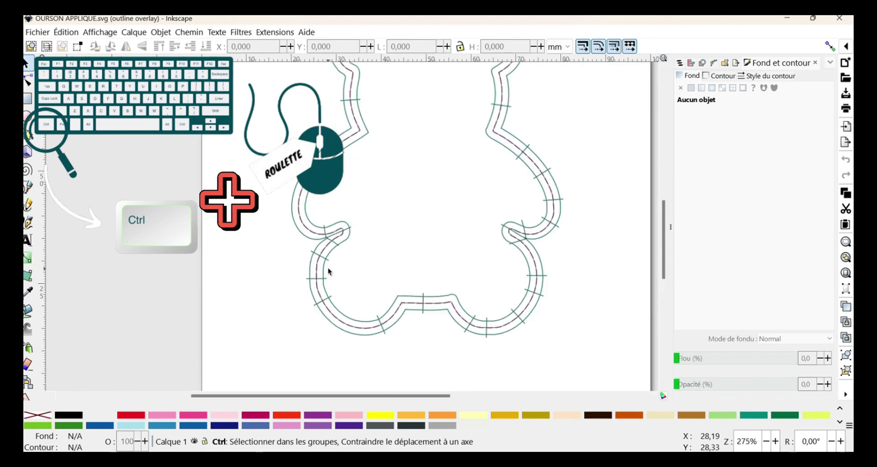
scroll(329, 271, up, 3)
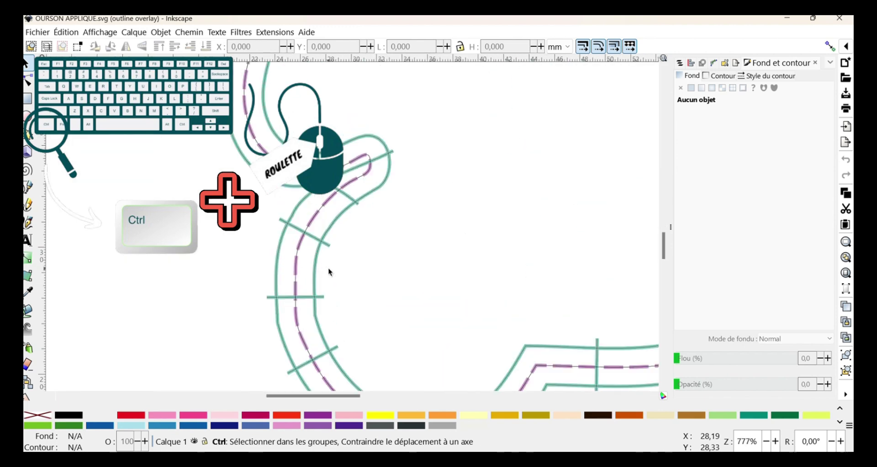
scroll(331, 273, down, 5)
scroll(331, 272, up, 5)
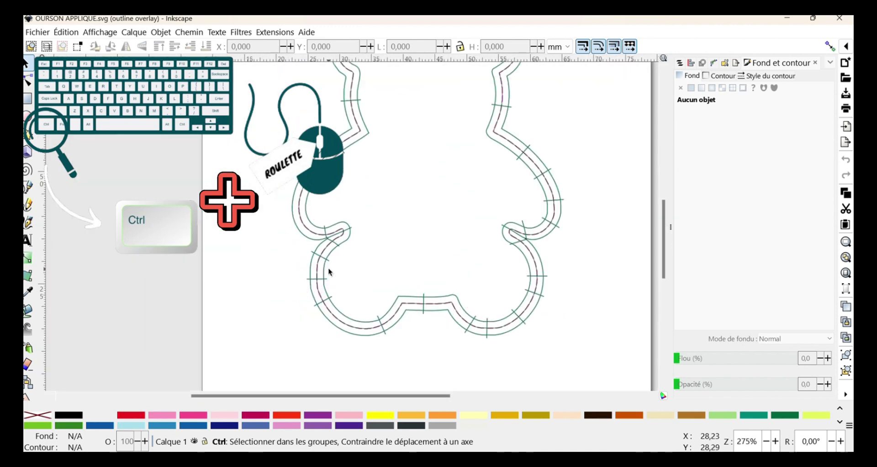
scroll(330, 272, down, 5)
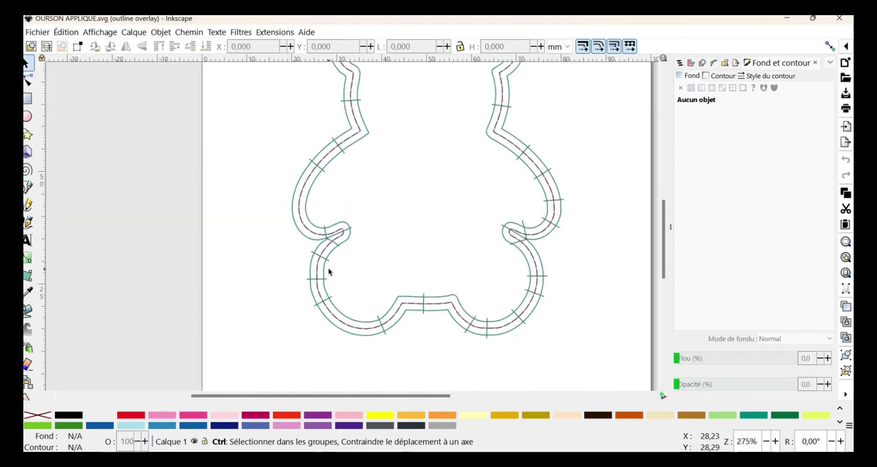
scroll(330, 272, up, 4)
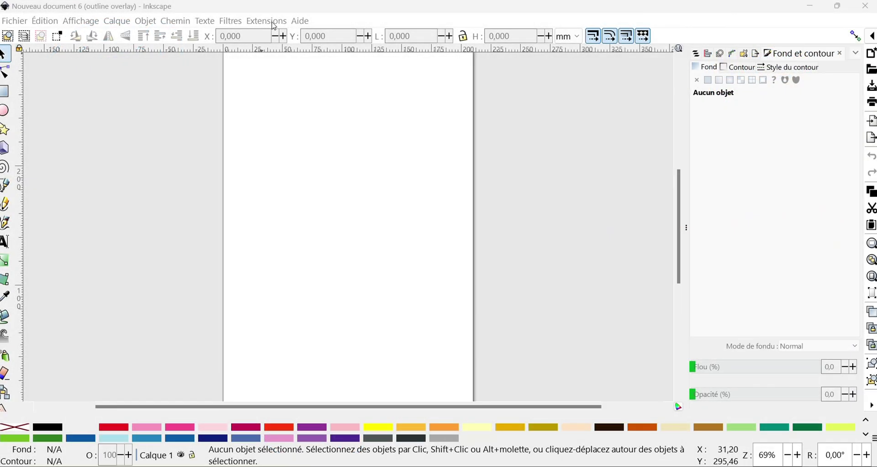
Start an Ink/Stitch lettering in the new document and choose the Pacificlo font.
click(267, 21)
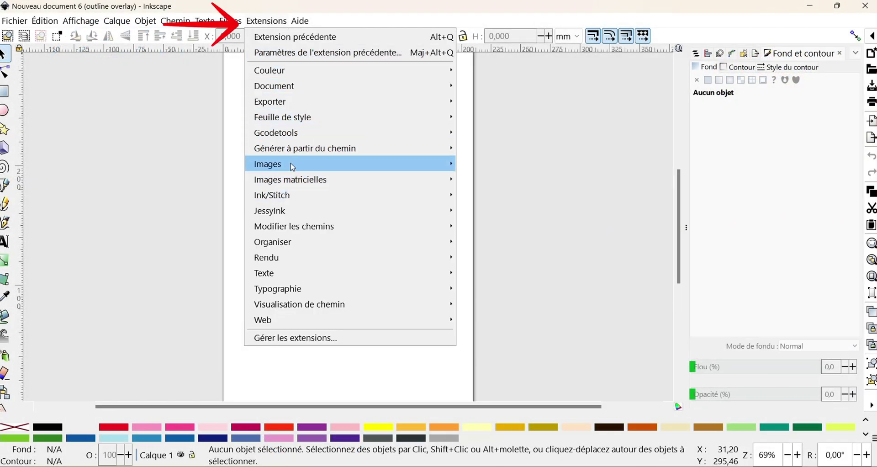
mouse_move(284, 200)
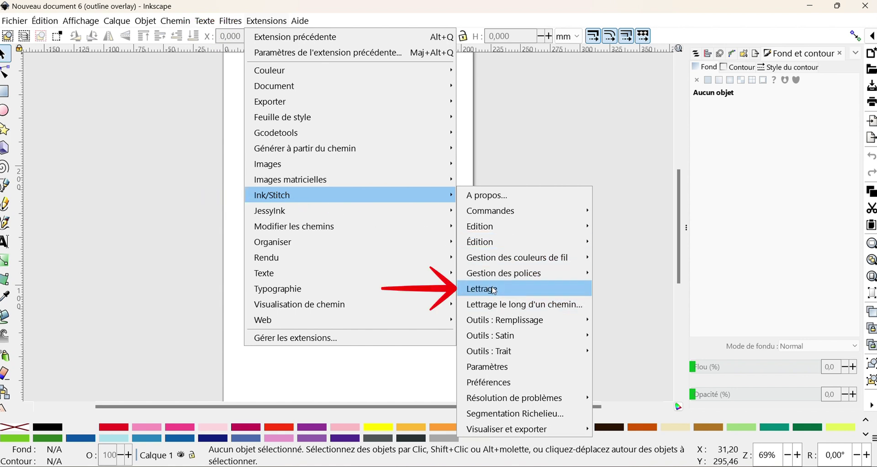
click(494, 287)
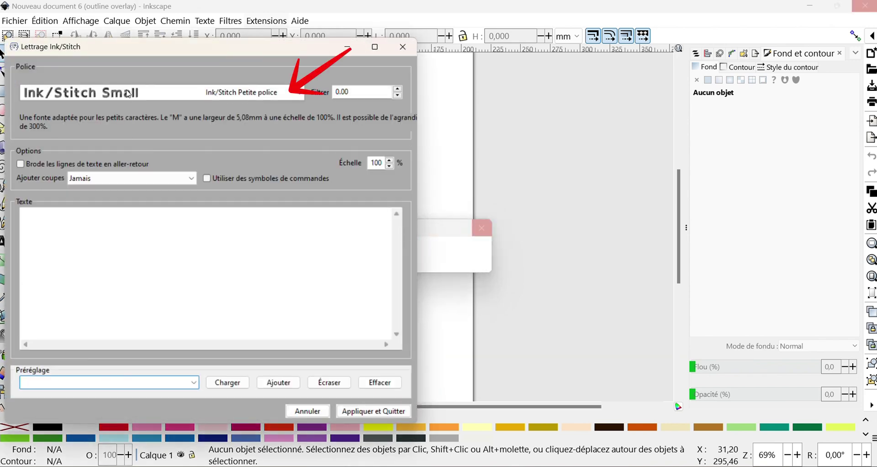
click(128, 94)
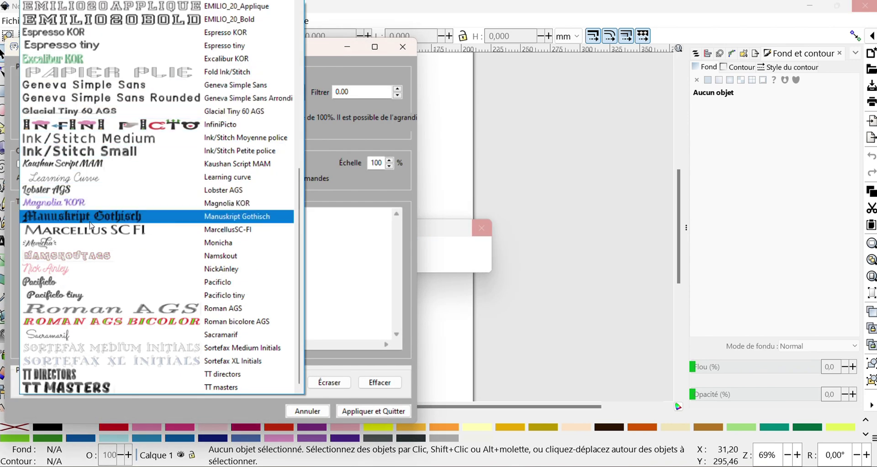
click(46, 280)
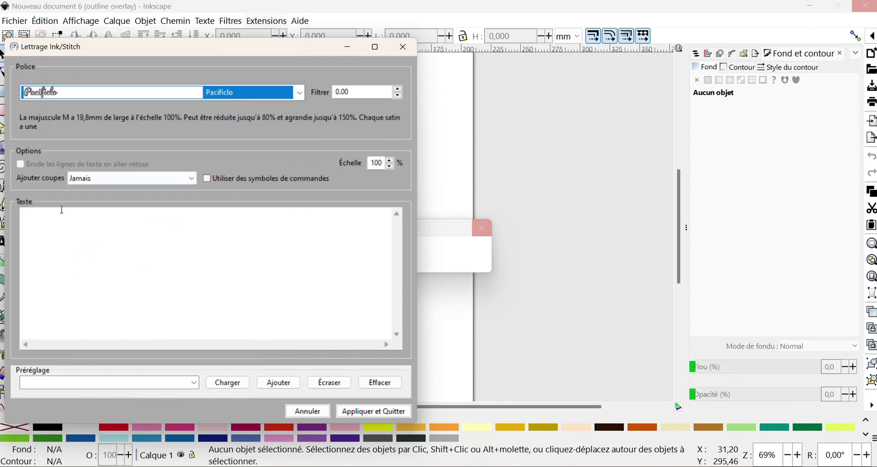
Enter the first name as the lettering text and insert the embroidery lettering into the document.
click(58, 219)
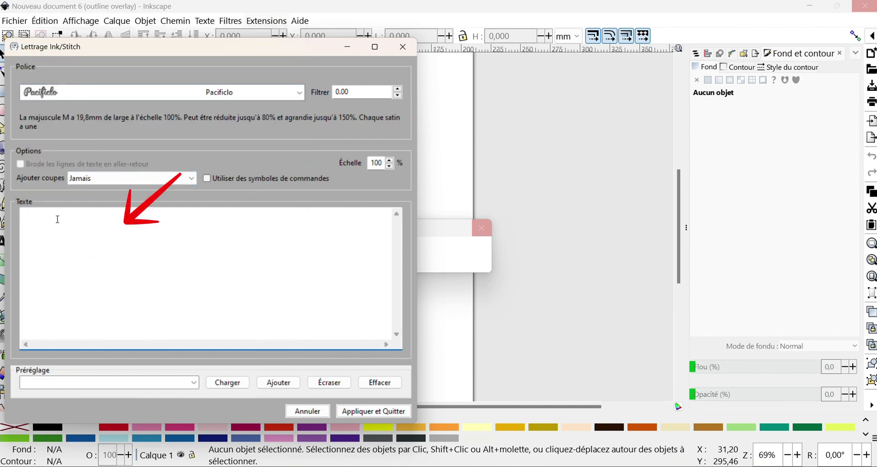
text(H)
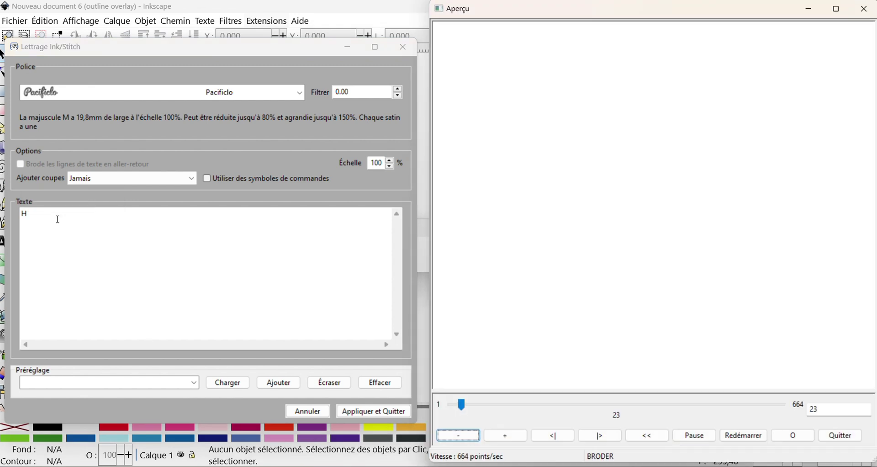
text(a)
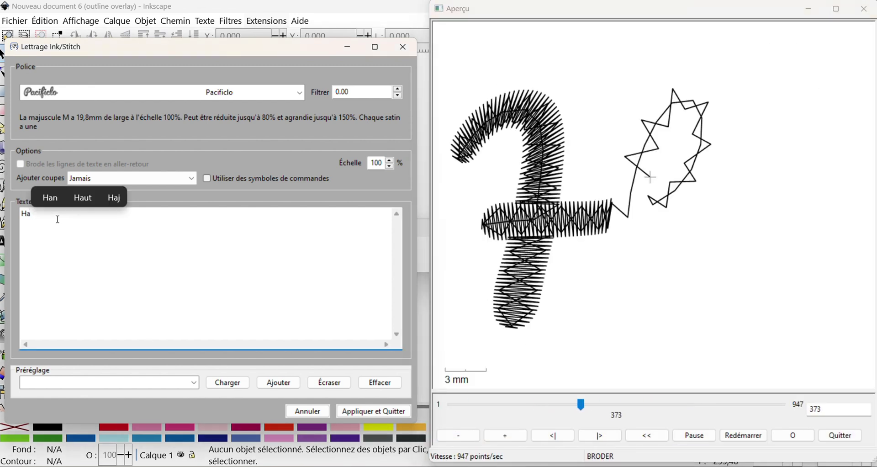
text(fsa)
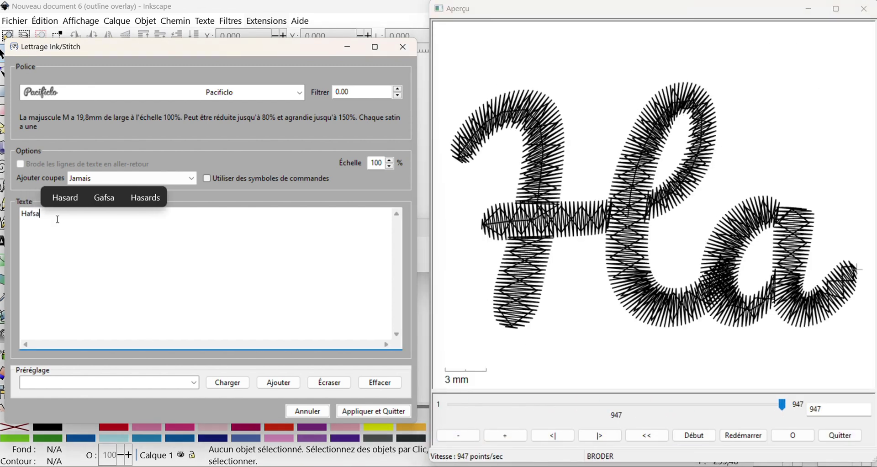
key(ctrl+a)
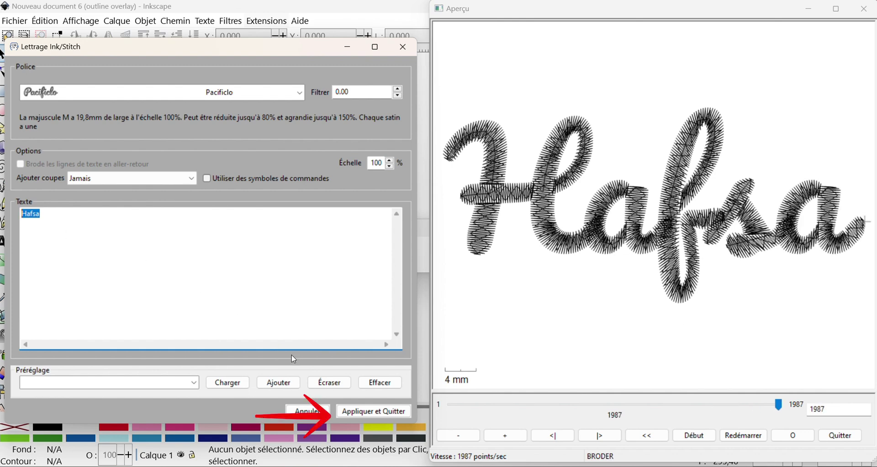
click(359, 414)
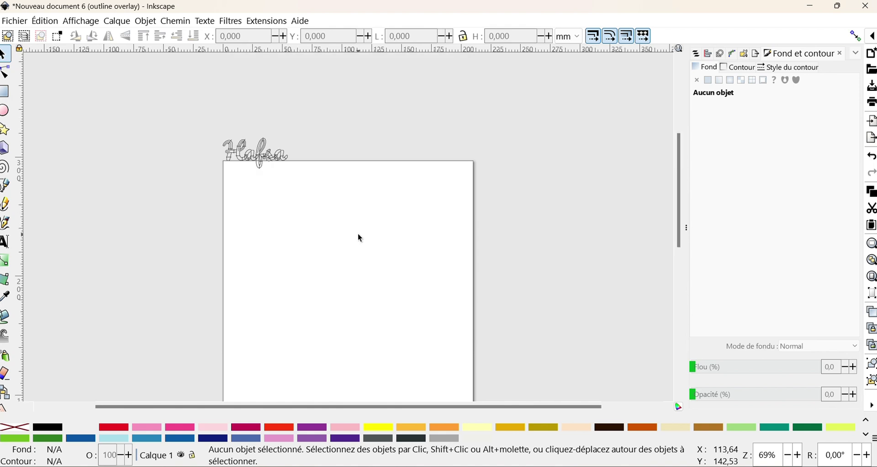
Move the lettering onto the page and lock its width-to-height proportions.
click(288, 234)
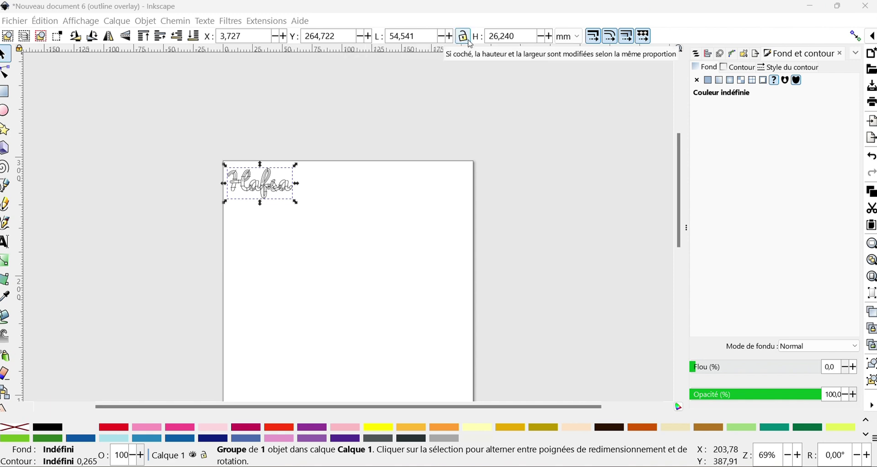
click(467, 41)
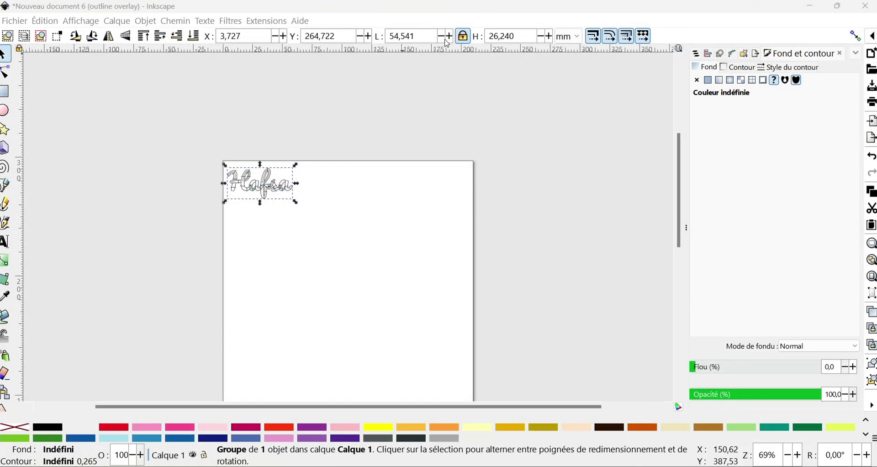
Try lettering widths of 80 mm and 90 mm.
key(BackSpace)
key(BackSpace)
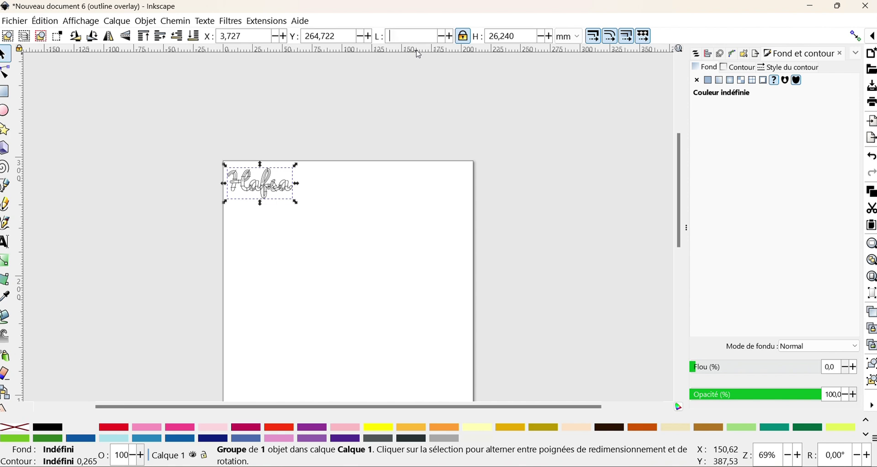
text(80)
key(Return)
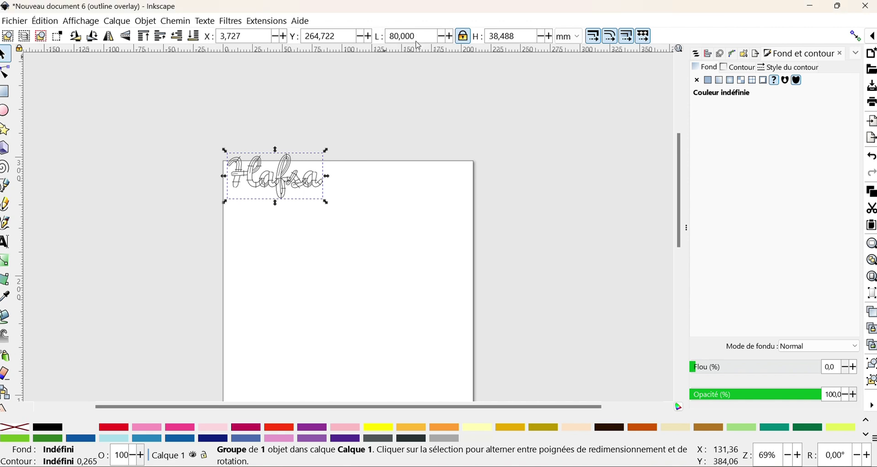
text(90)
key(Tab)
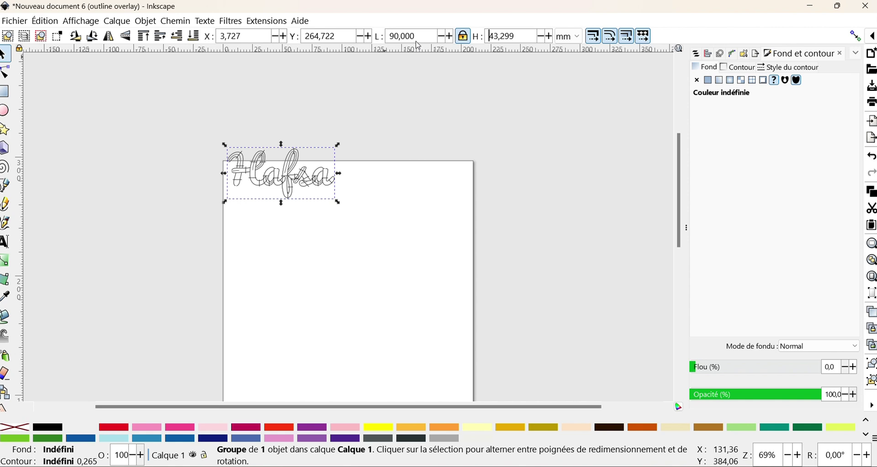
Set the lettering's width to 95 mm and move it fully inside the page's upper left area.
key(BackSpace)
key(BackSpace)
text(5)
key(Tab)
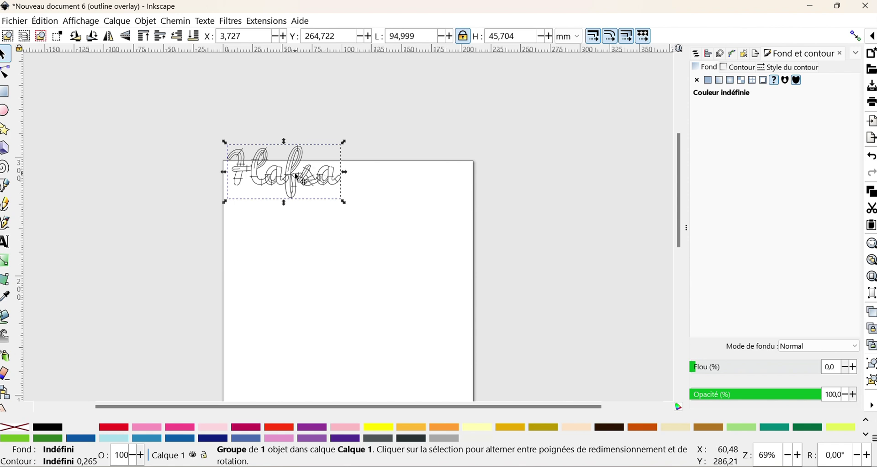
drag(299, 181, 304, 204)
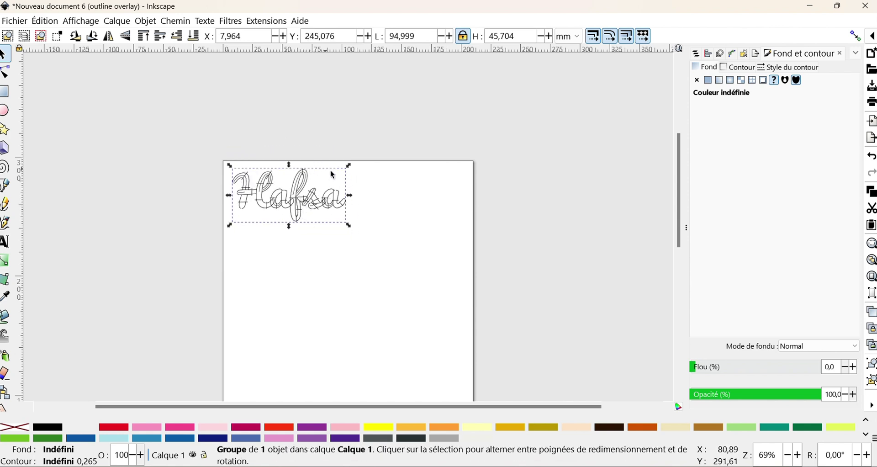
Open the Ink/Stitch embroidery parameters for the lettering and load the SATIN preset.
click(258, 24)
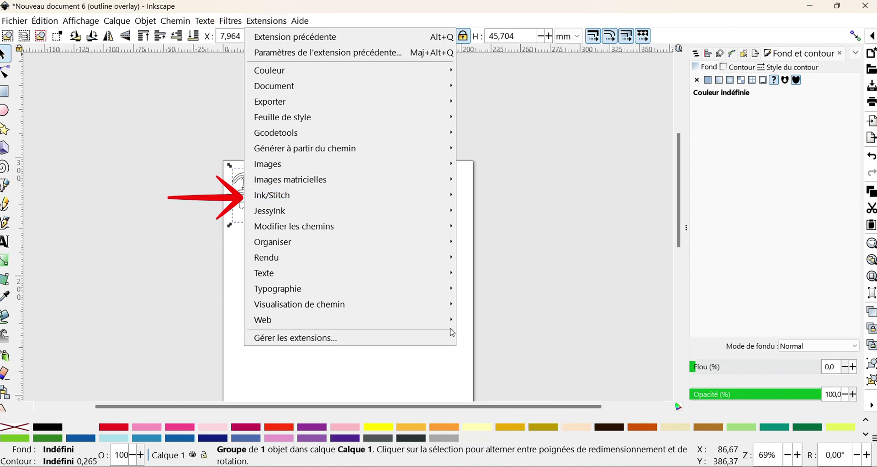
mouse_move(413, 198)
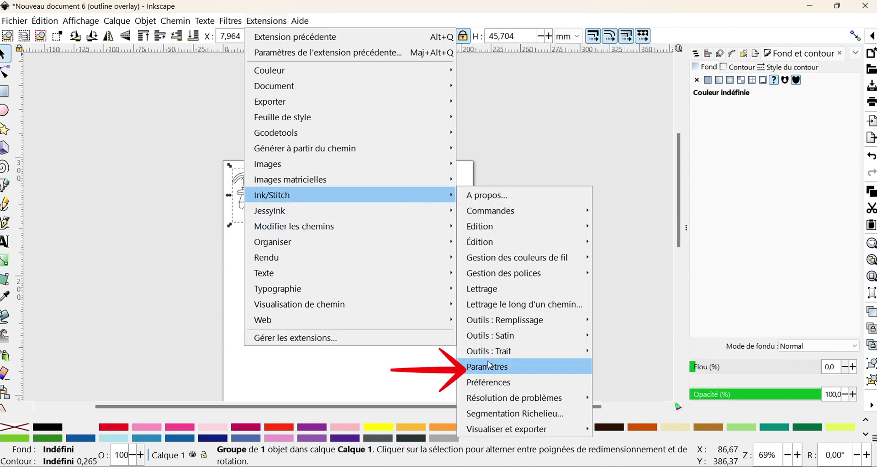
click(488, 366)
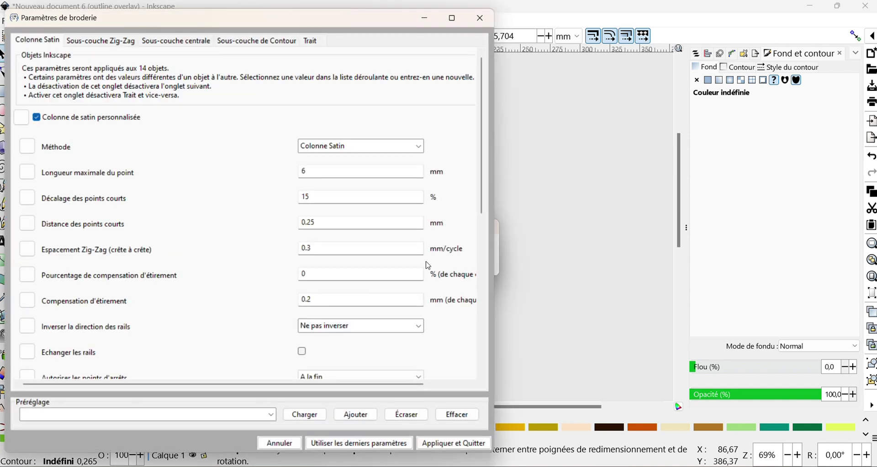
click(271, 415)
click(98, 388)
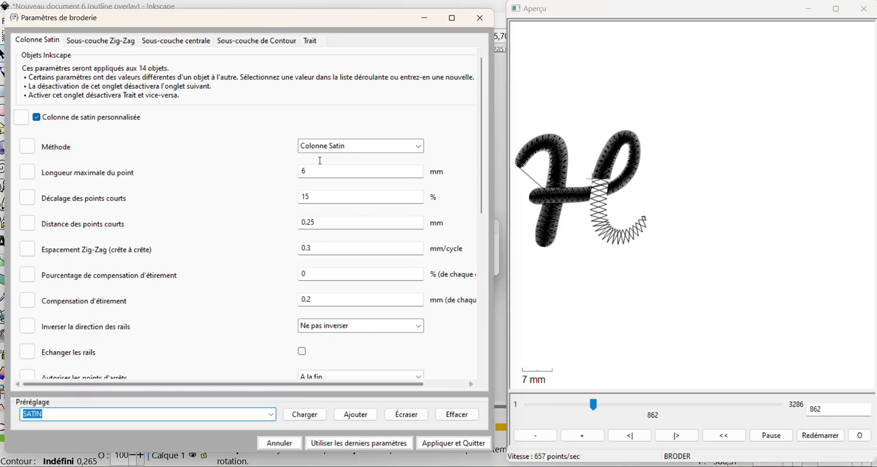
click(302, 414)
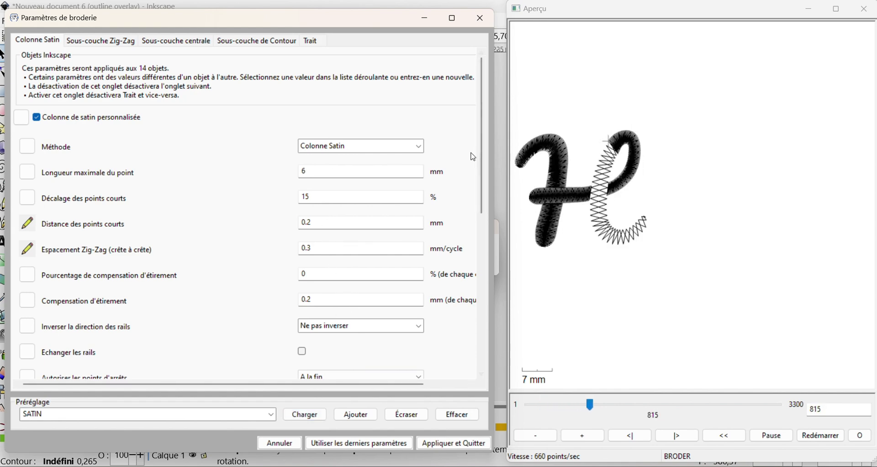
Check the lettering's satin column settings, including trim after, and apply the parameters.
scroll(470, 160, down, 1)
scroll(451, 317, down, 4)
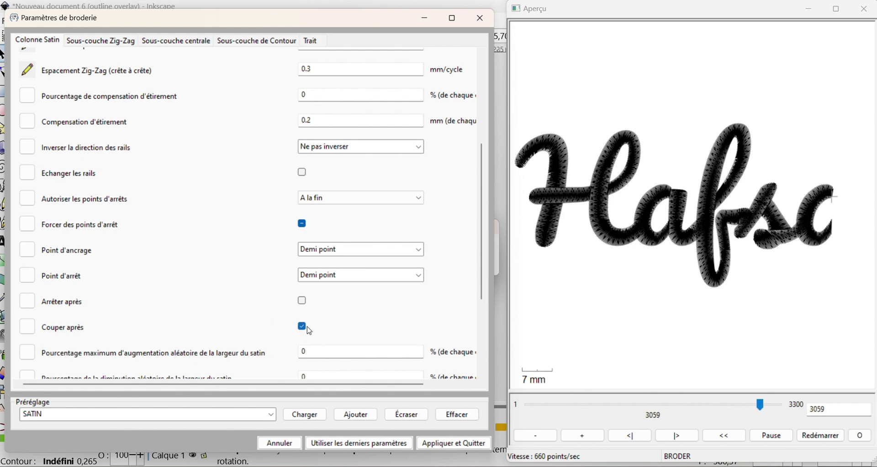
scroll(364, 329, up, 1)
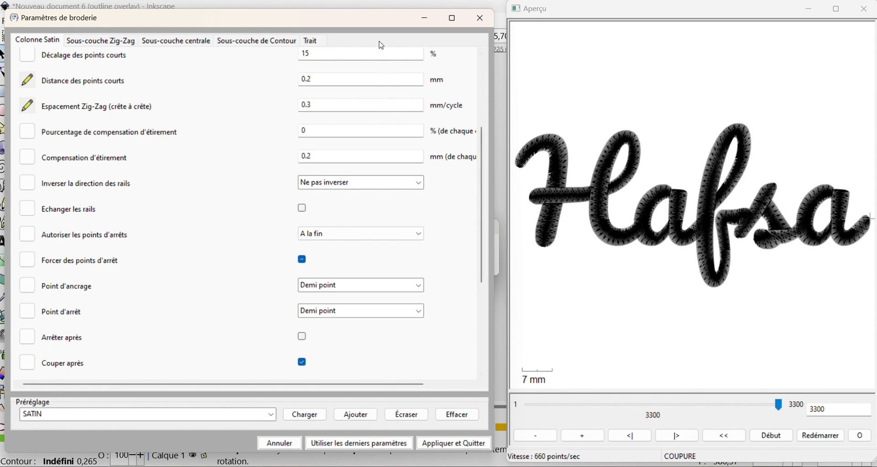
click(466, 448)
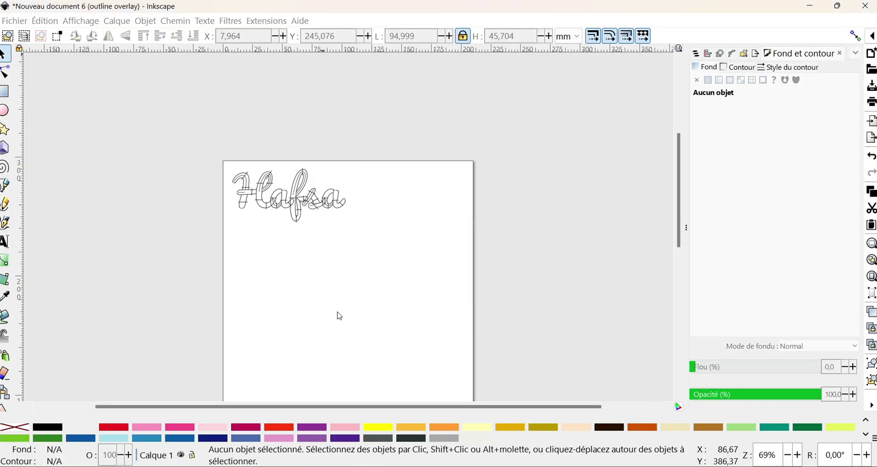
Select the whole lettering and open its stitch plan in the Ink/Stitch simulator.
key(ctrl+a)
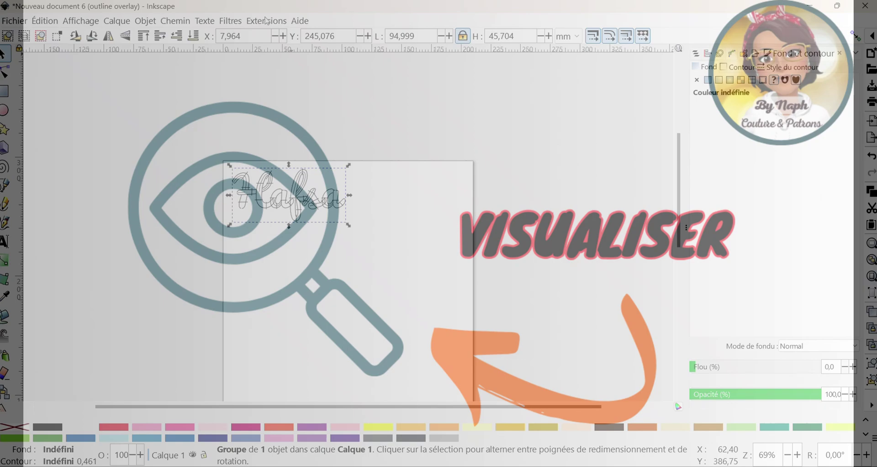
click(267, 21)
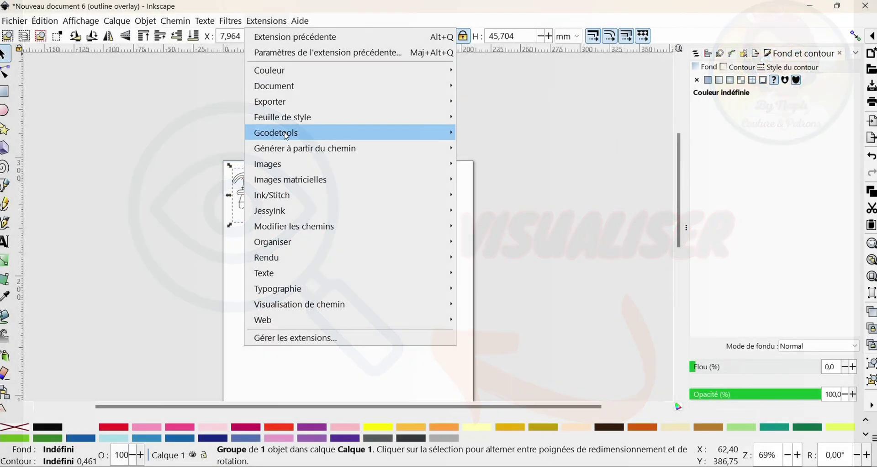
mouse_move(296, 209)
mouse_move(349, 196)
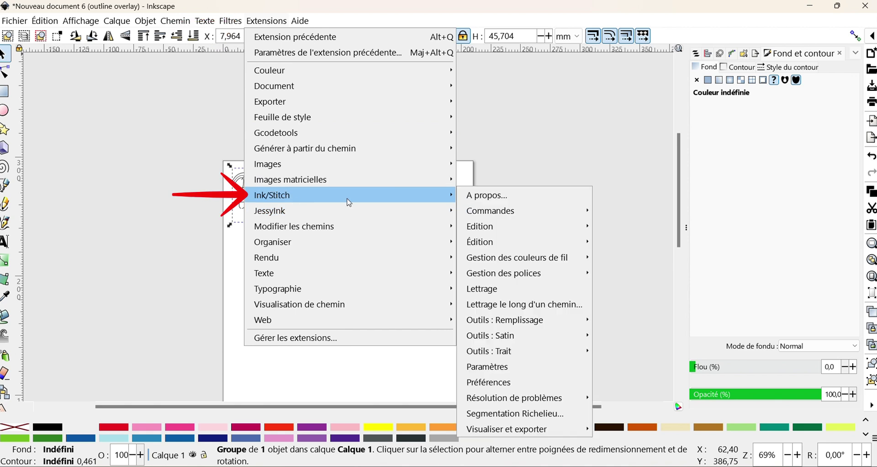
mouse_move(526, 430)
click(628, 460)
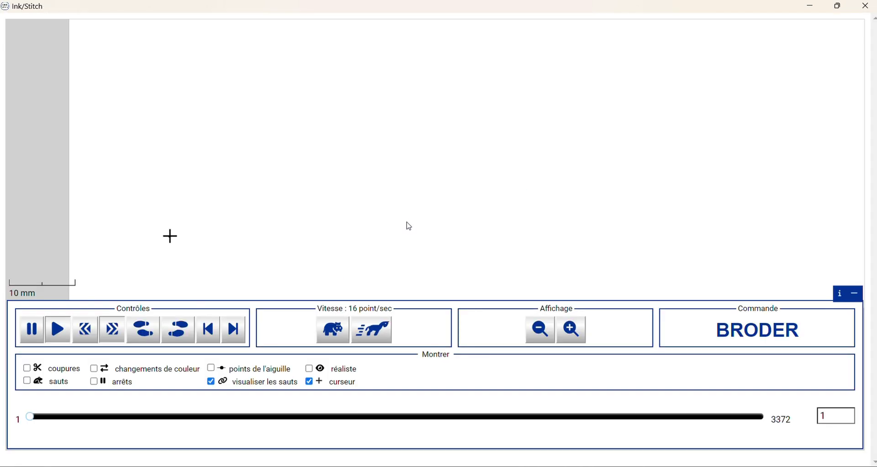
Speed up the stitch simulation to 8192 stitches per second and play it through to the end.
click(383, 328)
click(383, 327)
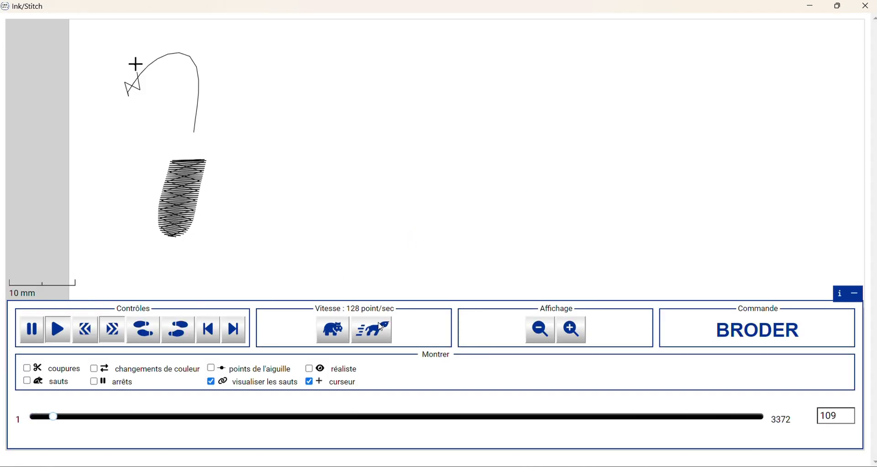
click(383, 327)
click(383, 327)
click(383, 327)
click(383, 327)
click(382, 327)
click(382, 327)
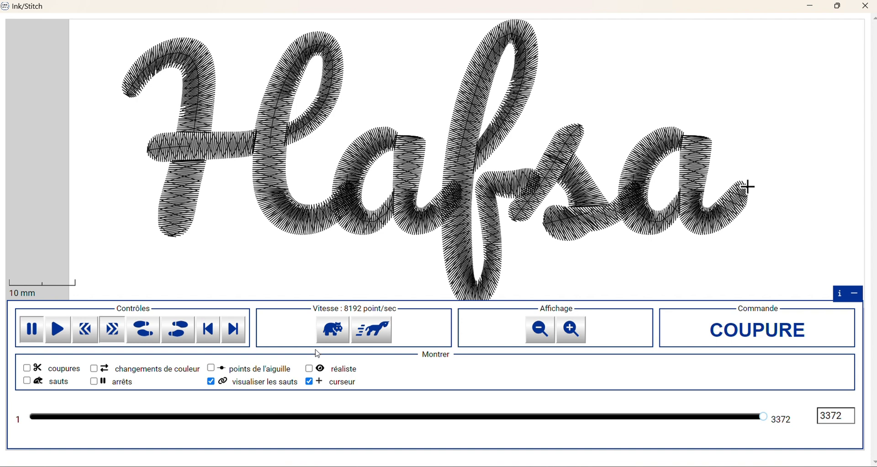
Hide the cursor and jump display, switch to the realistic view, examine the satin stitches up close and close the simulator.
click(309, 382)
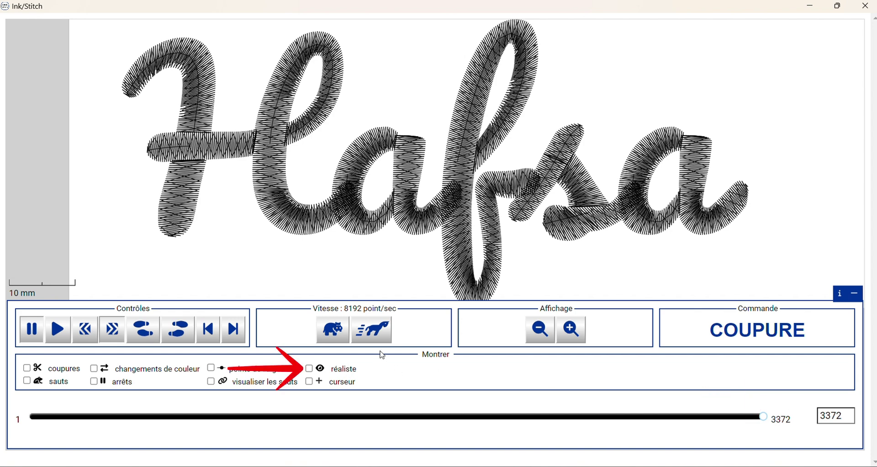
click(310, 370)
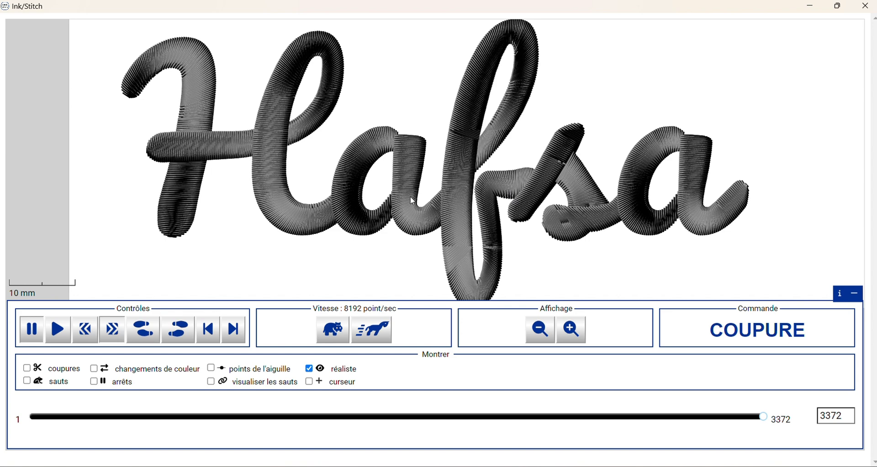
scroll(410, 196, up, 3)
scroll(392, 194, up, 2)
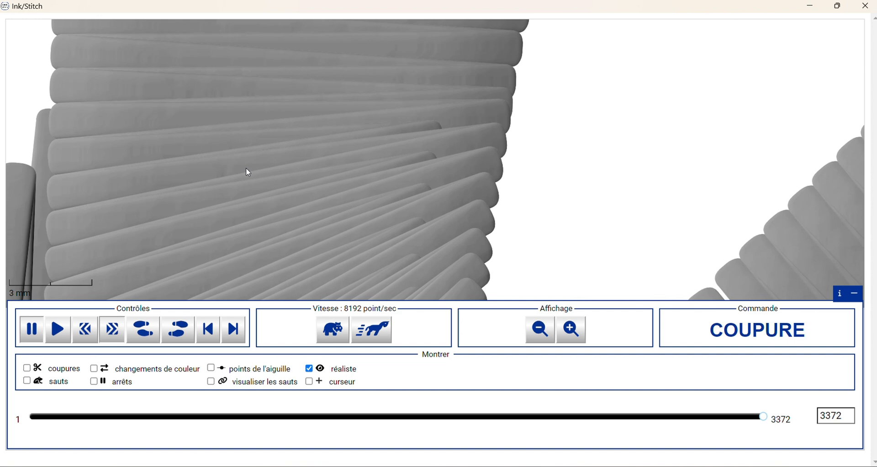
scroll(247, 169, down, 3)
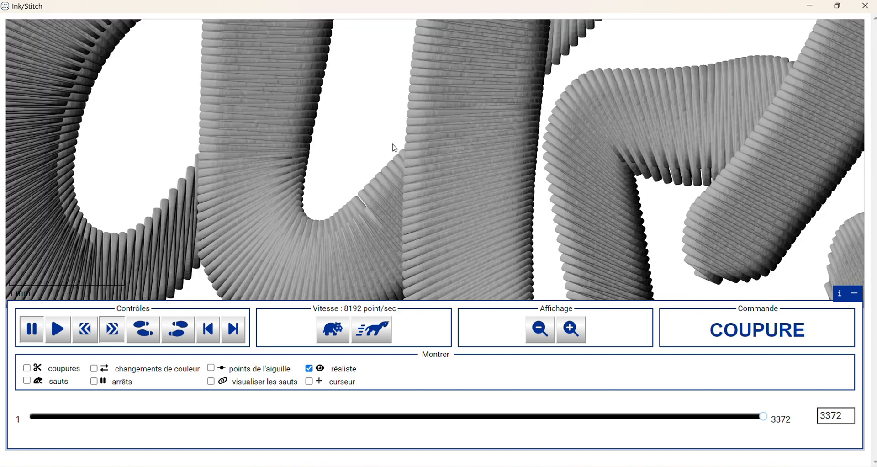
click(866, 10)
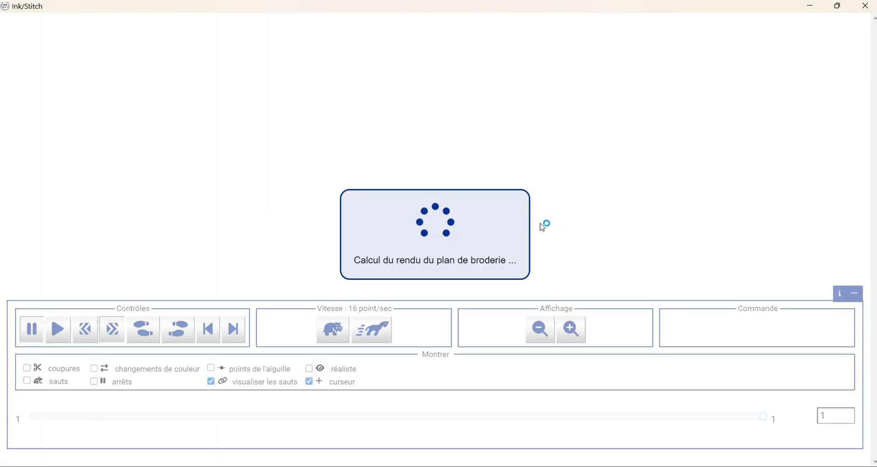
Play the other name's stitch simulation to the end at 16384 stitches per second.
click(383, 338)
click(383, 338)
click(383, 338)
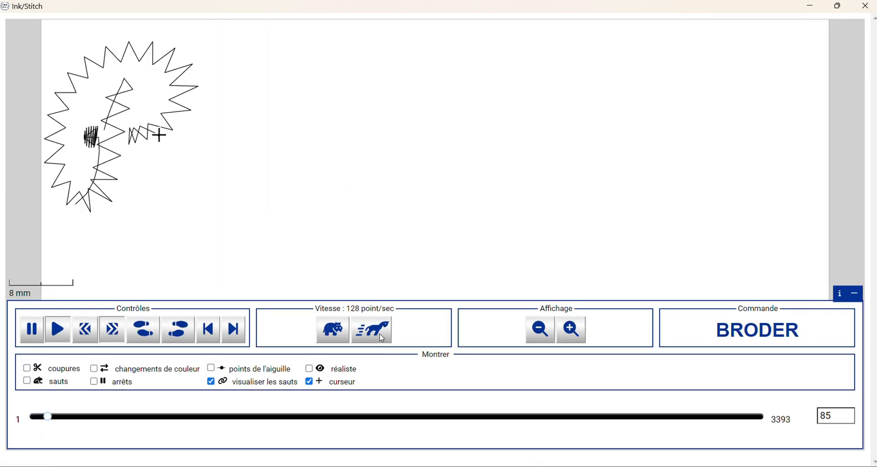
click(383, 339)
click(383, 338)
click(383, 338)
click(383, 338)
click(383, 338)
click(382, 339)
click(383, 338)
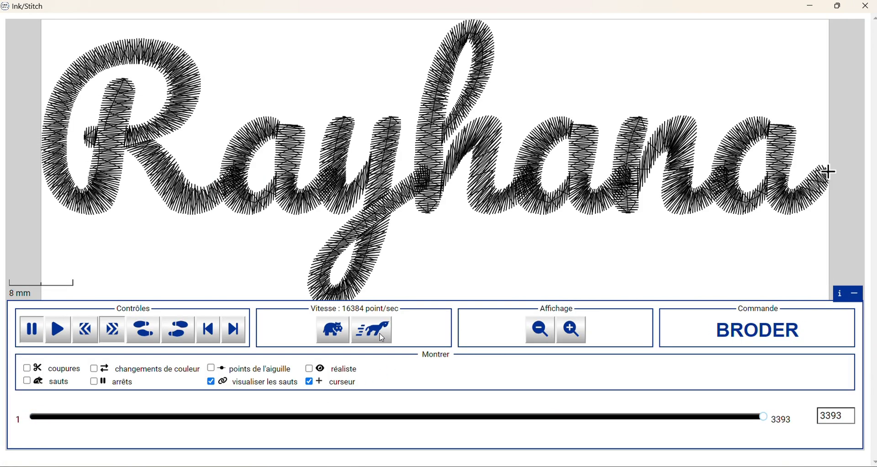
Hide the cursor and the jump display in the other name's stitch preview.
click(307, 387)
click(211, 384)
click(458, 377)
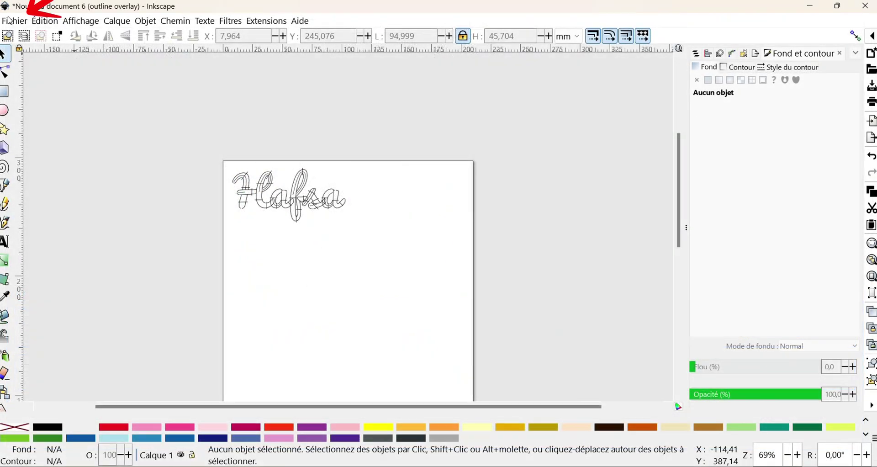
Set the document's page size to 100 mm wide by 60 mm high.
click(10, 20)
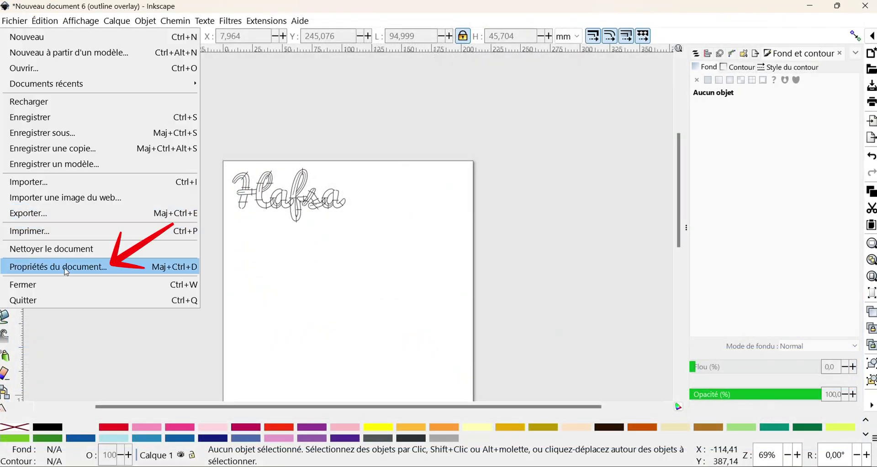
click(66, 267)
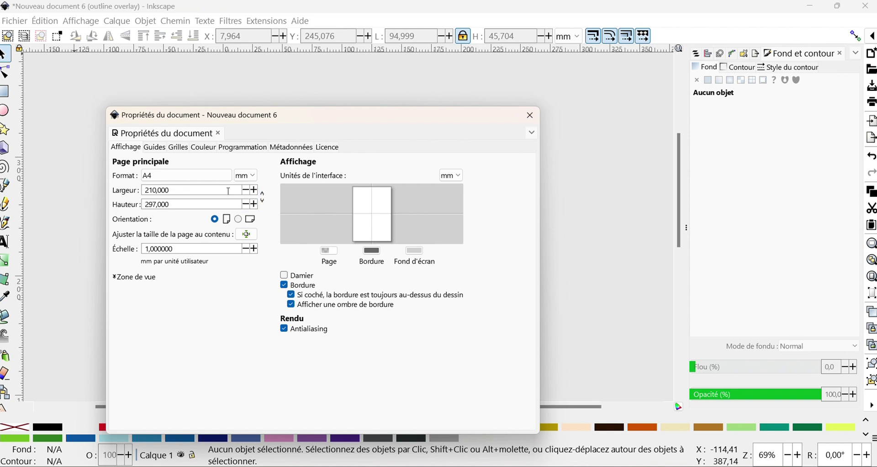
drag(229, 191, 25, 180)
text(1)
key(Tab)
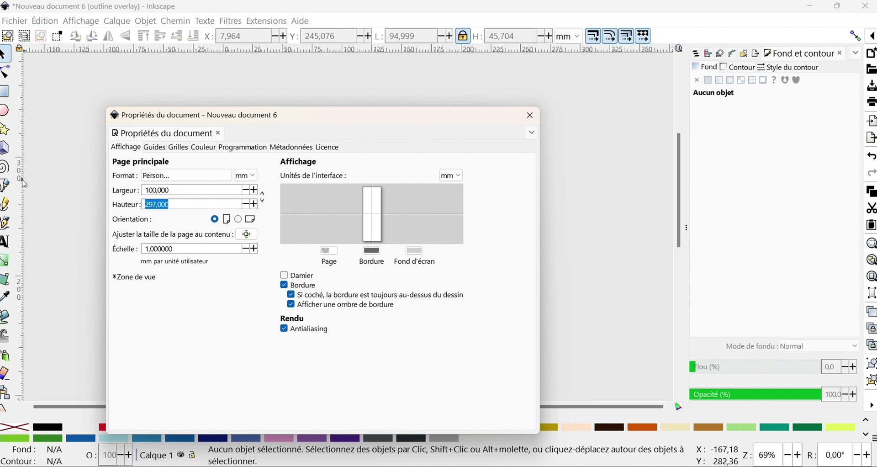
text(60)
key(Tab)
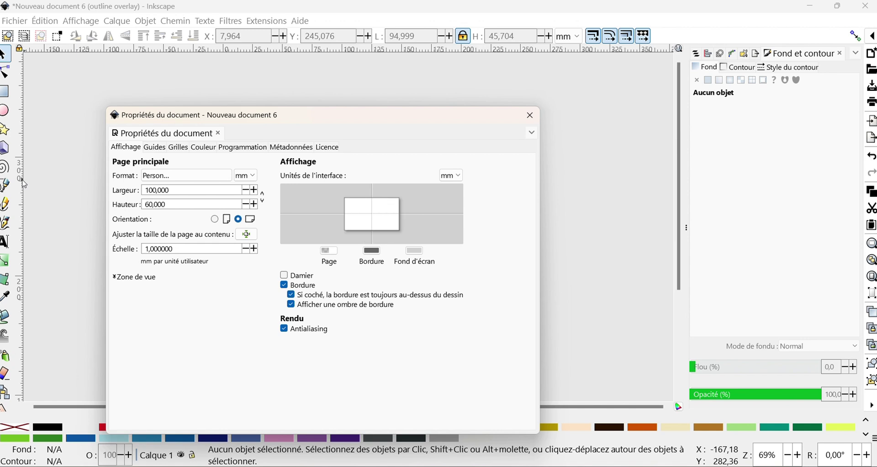
click(530, 115)
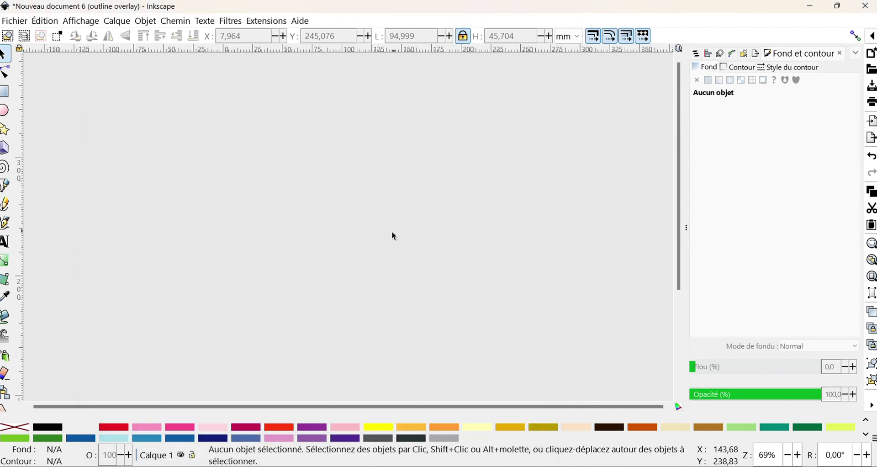
Move the lettering onto the resized page and scale it proportionally to 45 mm high.
scroll(391, 238, down, 4)
scroll(387, 239, up, 1)
drag(329, 94, 413, 155)
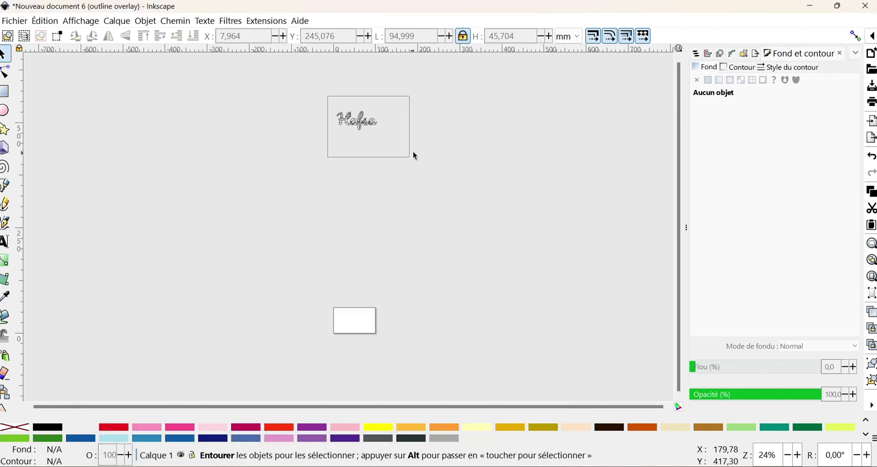
drag(364, 127, 361, 341)
scroll(361, 347, up, 5)
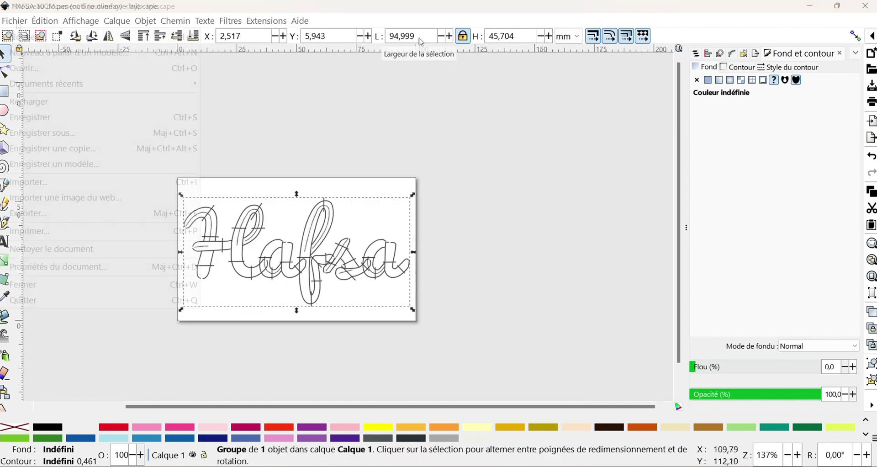
click(431, 40)
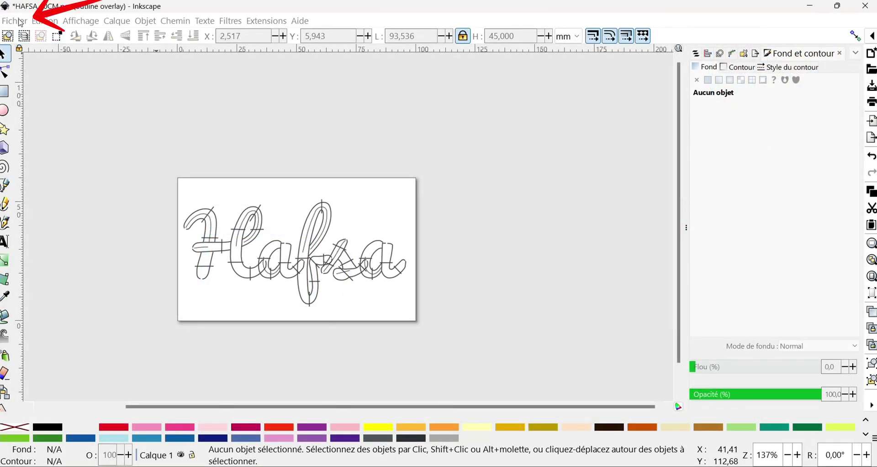
Save the design in Downloads as an Inkscape SVG, extending the suggested file name to end in "10CM X 4,5".
click(21, 23)
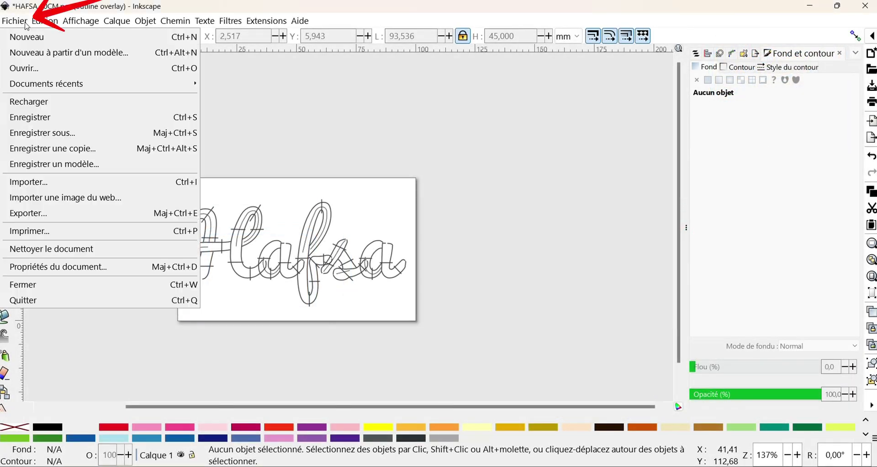
click(66, 135)
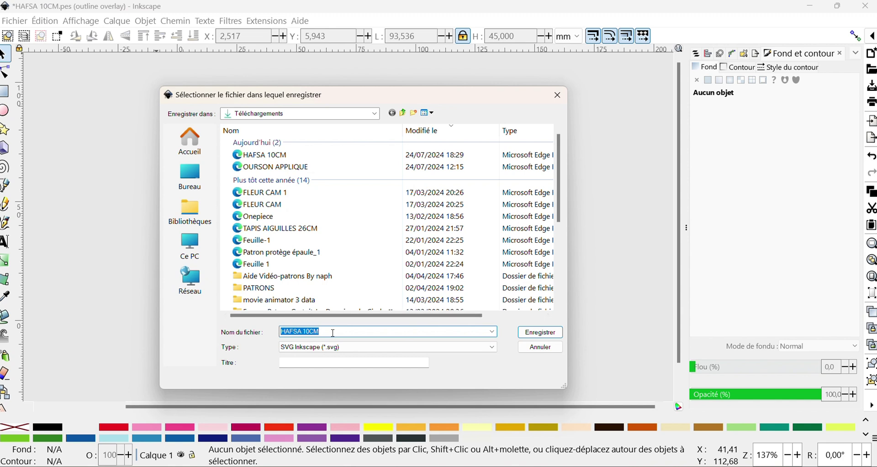
click(334, 332)
text(X)
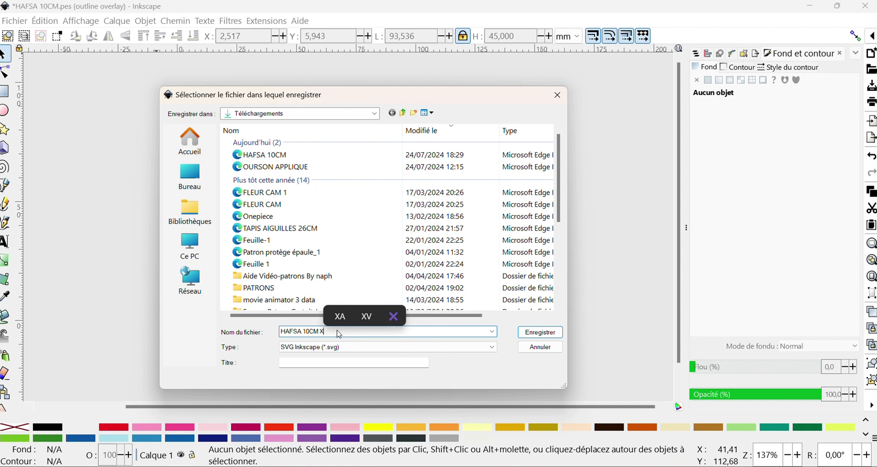
text( 4,5)
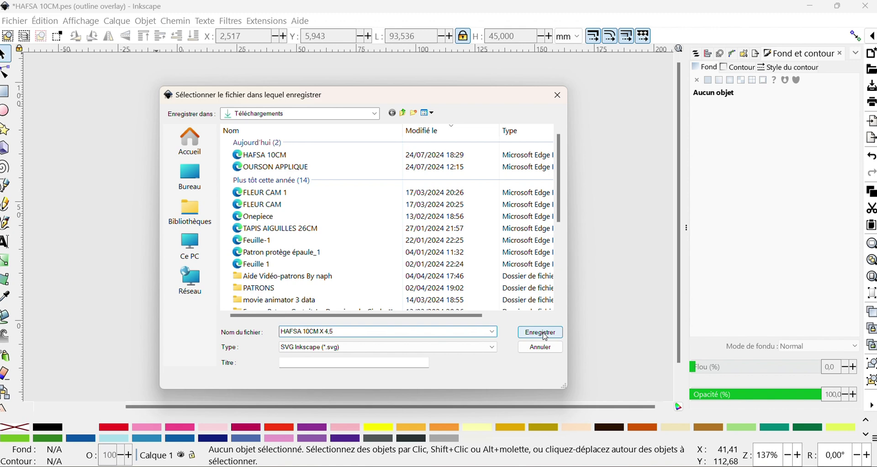
click(541, 333)
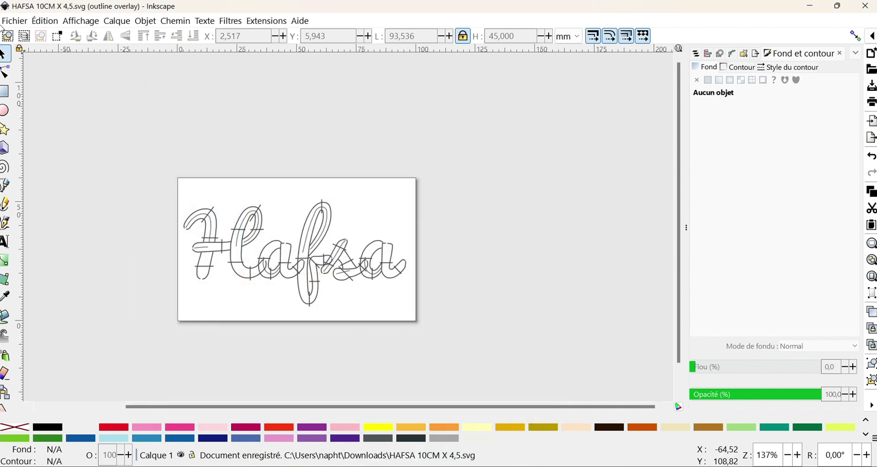
Save the design under the same file name in the Ink/Stitch Brother embroidery format (.pes).
click(15, 22)
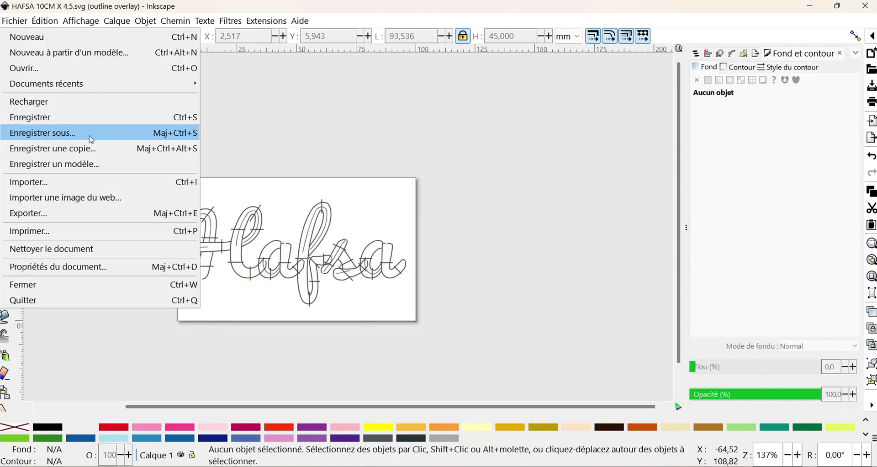
click(91, 137)
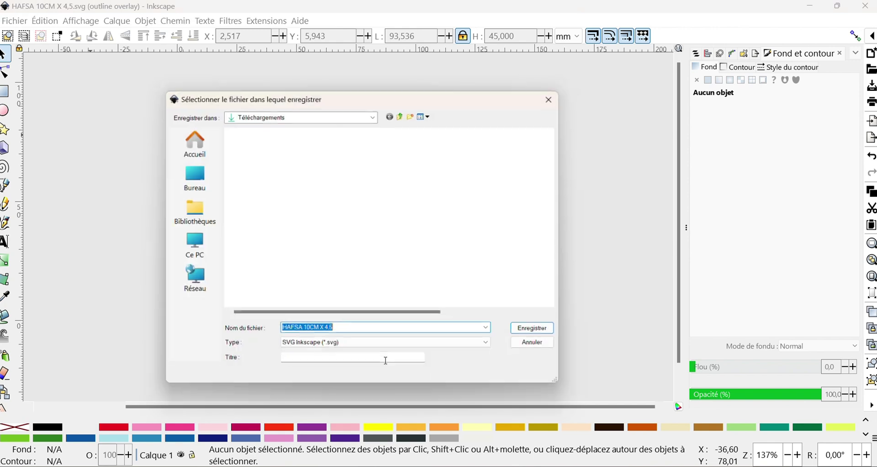
click(377, 350)
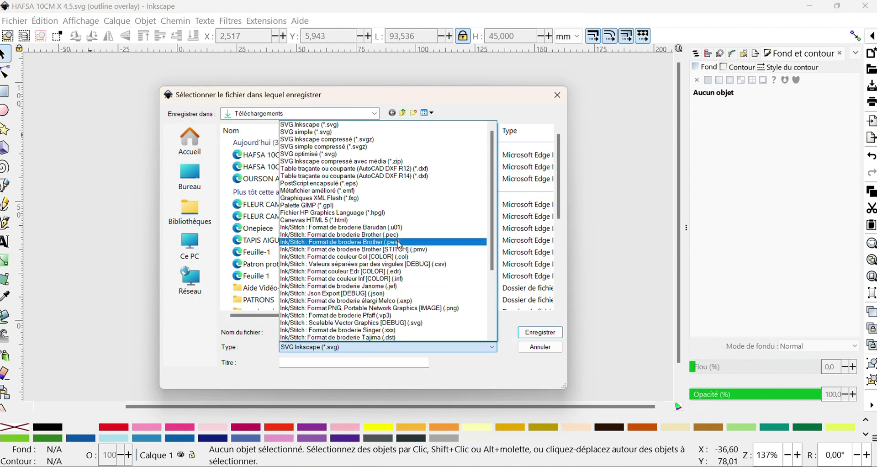
click(400, 243)
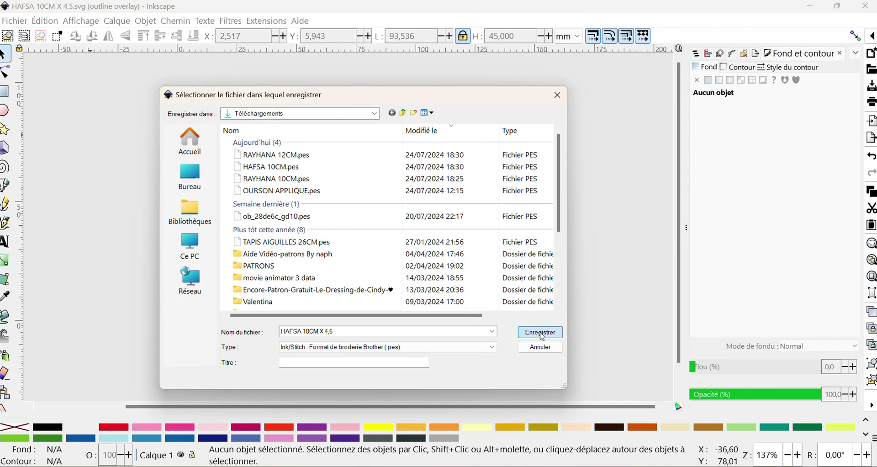
click(540, 332)
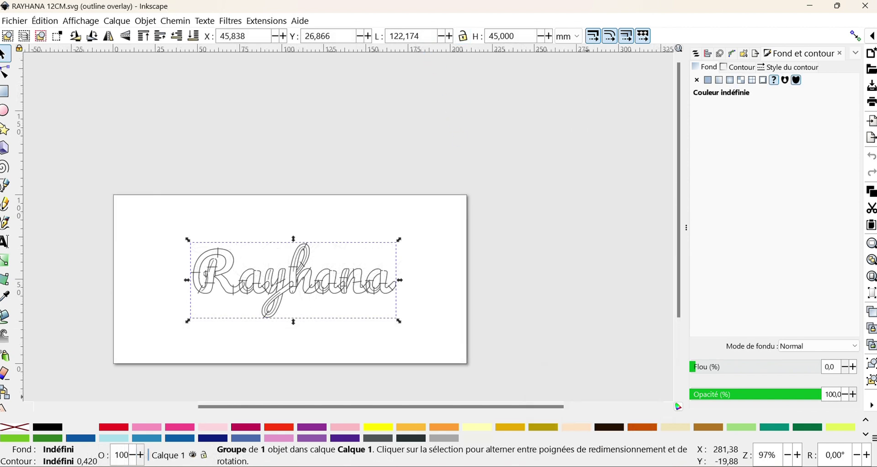
Bring up the other name's open 10CM SVG document.
mouse_move(573, 466)
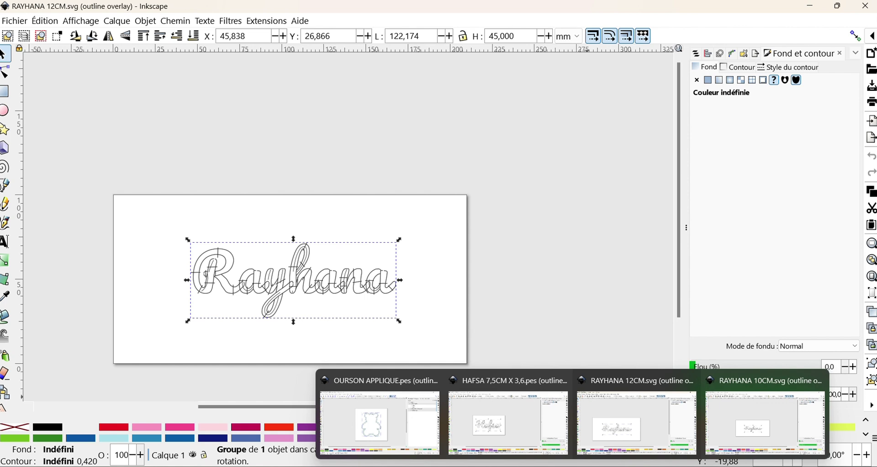
click(765, 420)
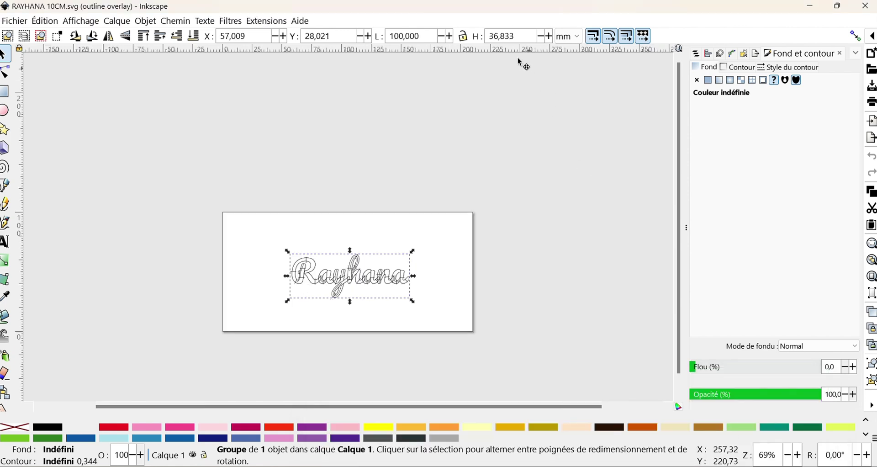